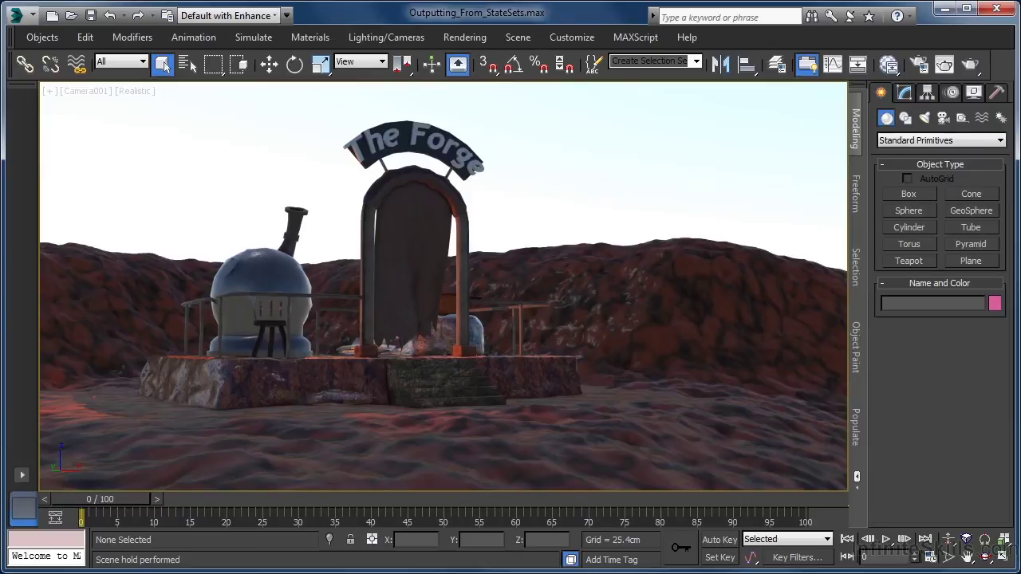
# Open the State Sets manager from the viewport quad menu to list Occlusion_Pass, Forge_Pass and Rock_Pass.
pyautogui.rightClick(646, 345)
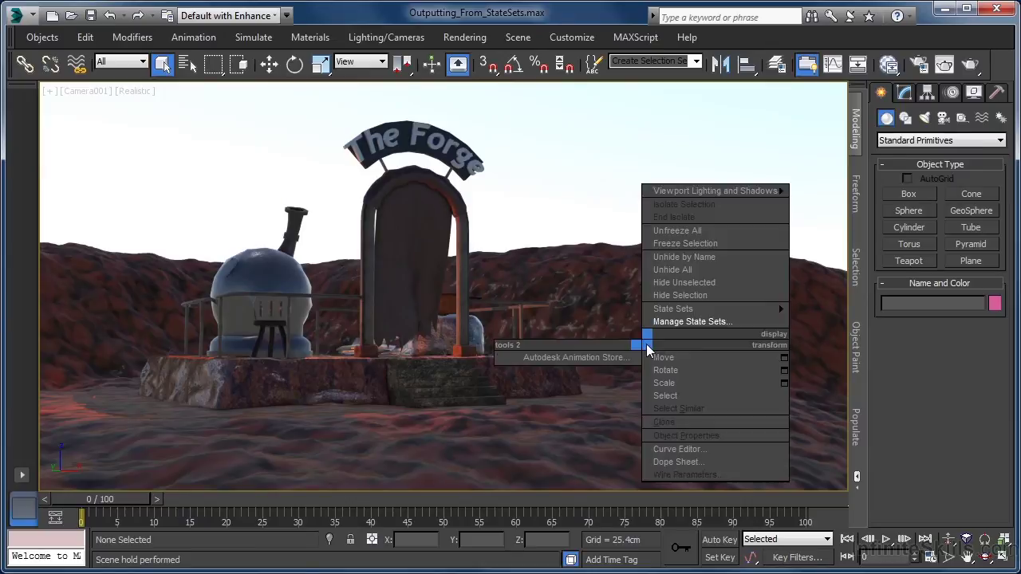
pyautogui.click(702, 321)
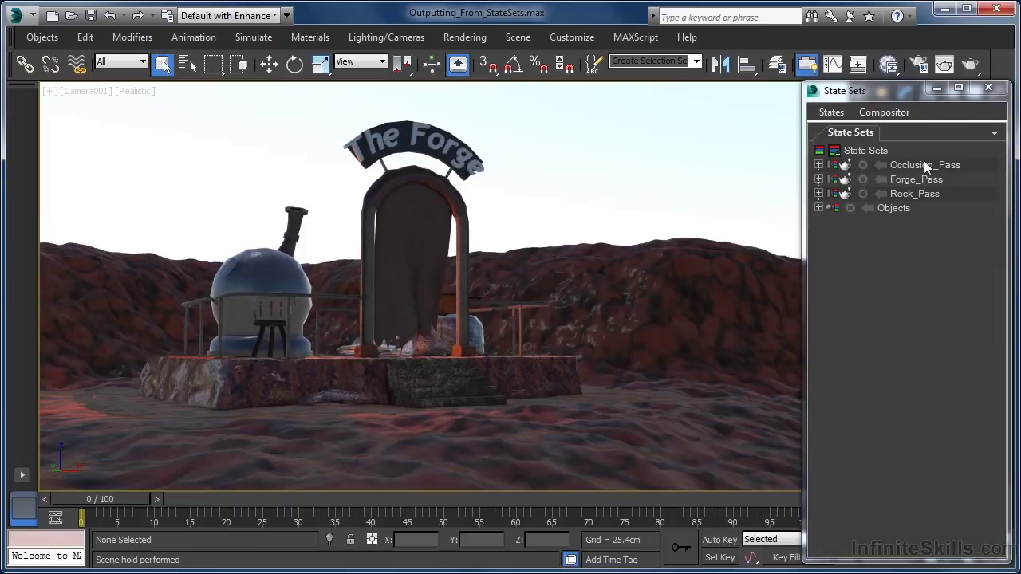
# Show the Render Outputs panel with the {stateName}_output.tga file pattern.
pyautogui.click(832, 113)
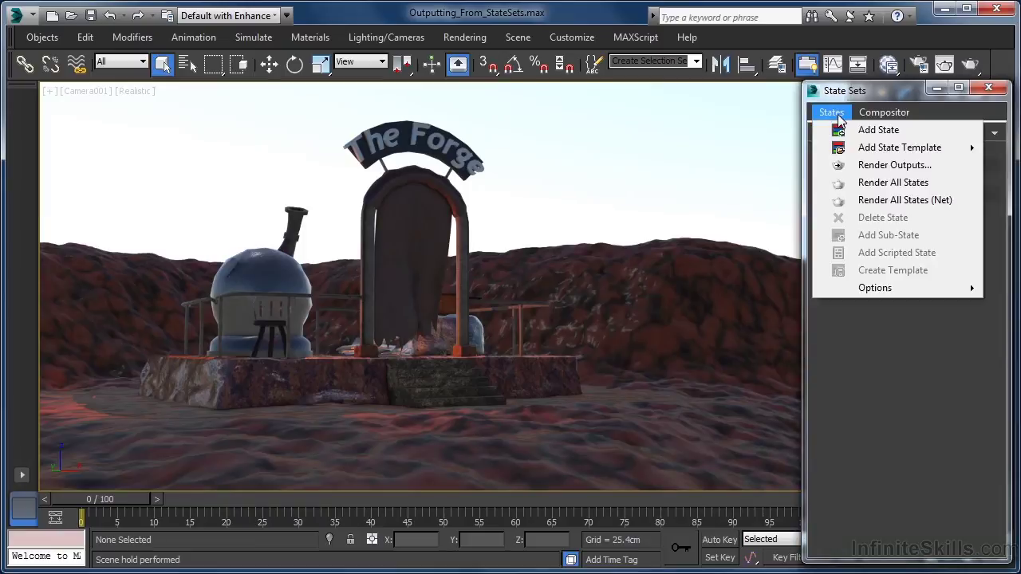
pyautogui.click(877, 165)
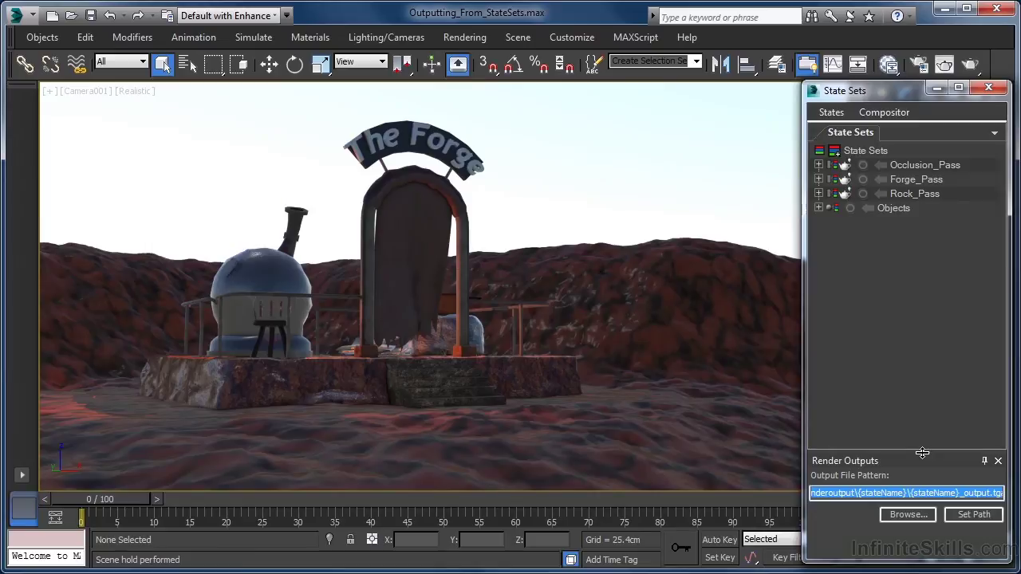
pyautogui.click(840, 494)
pyautogui.press('Left')
pyautogui.press('Left')
pyautogui.press('Left')
pyautogui.press('Left')
pyautogui.press('Left')
pyautogui.press('Left')
pyautogui.press('Left')
pyautogui.press('Left')
pyautogui.press('Left')
pyautogui.press('Left')
pyautogui.press('Left')
pyautogui.press('Left')
pyautogui.press('Left')
pyautogui.press('Left')
pyautogui.press('Left')
pyautogui.press('Left')
pyautogui.press('Left')
pyautogui.press('Left')
pyautogui.press('Left')
pyautogui.press('Left')
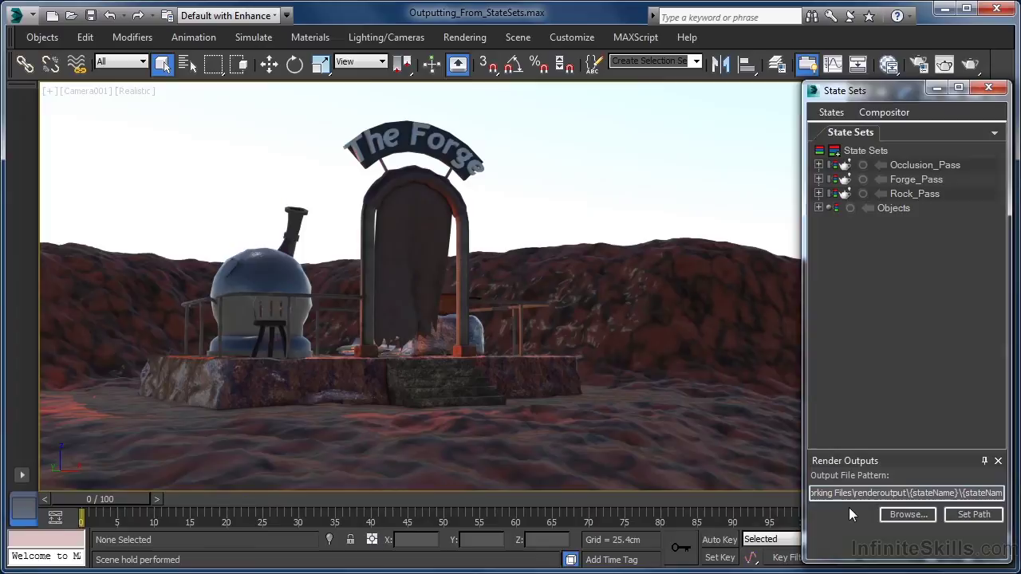
pyautogui.press('End')
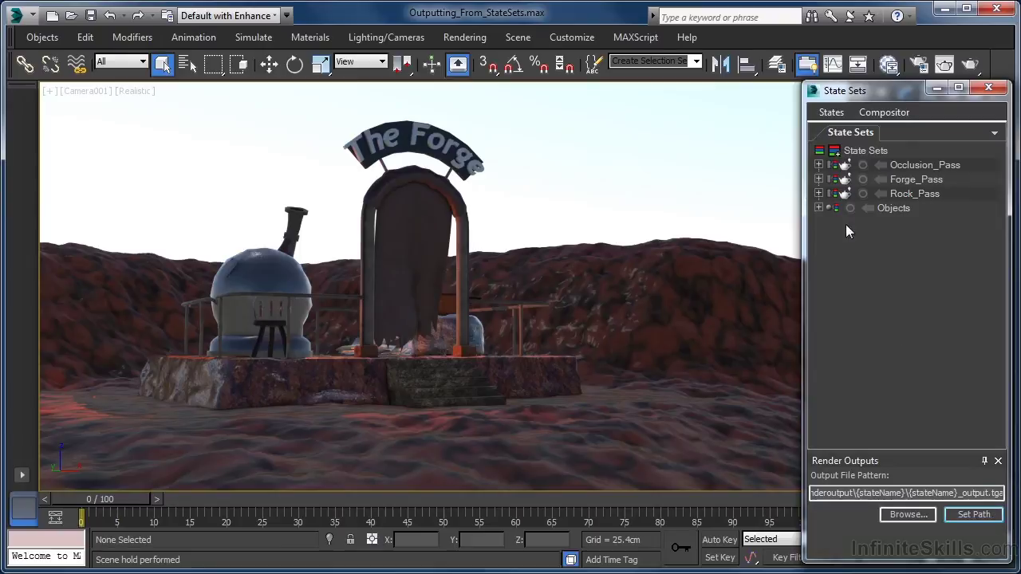
# Render all states to their per-state output folders via States > Render All States.
pyautogui.click(830, 113)
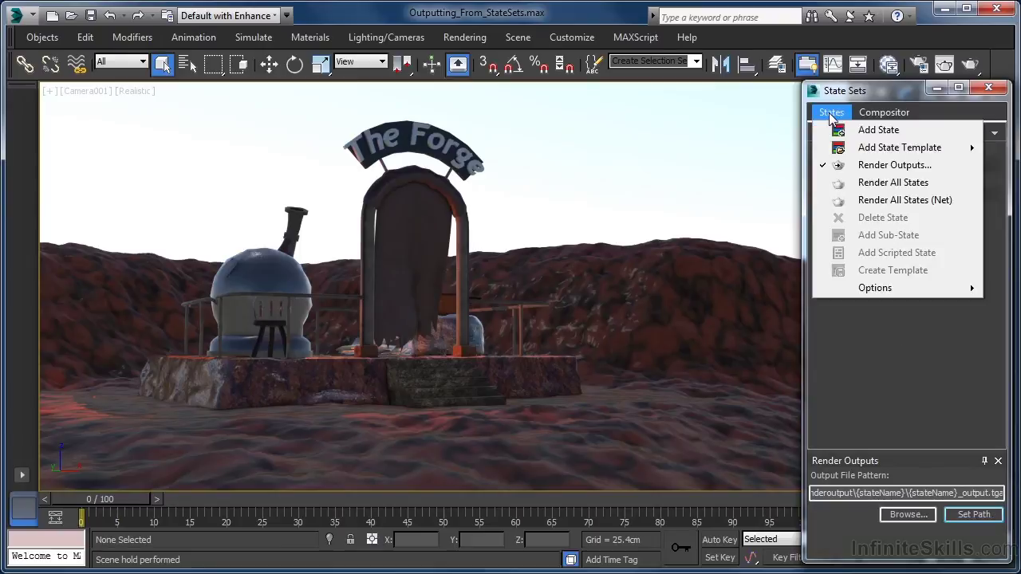
pyautogui.click(877, 182)
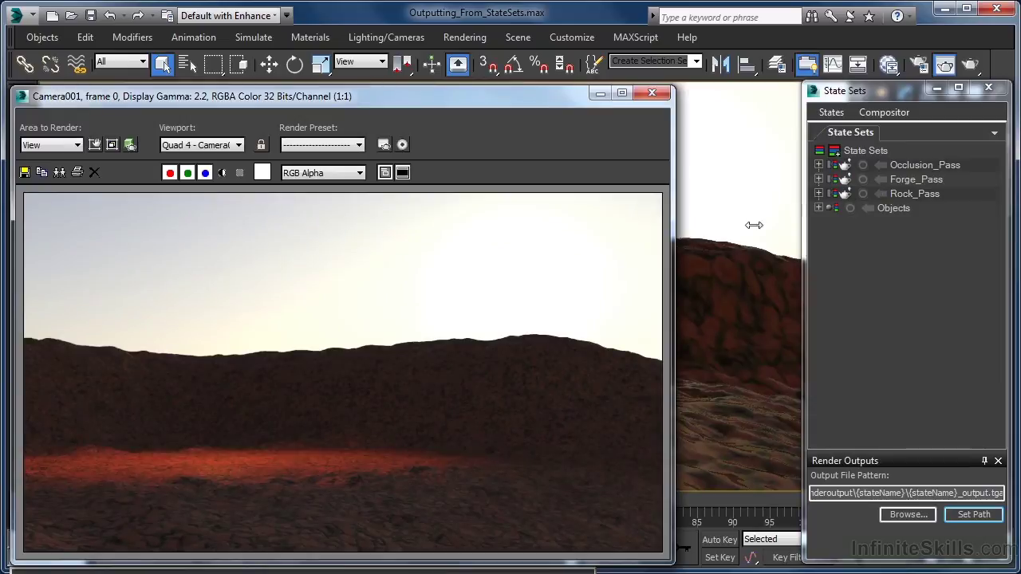
pyautogui.click(130, 568)
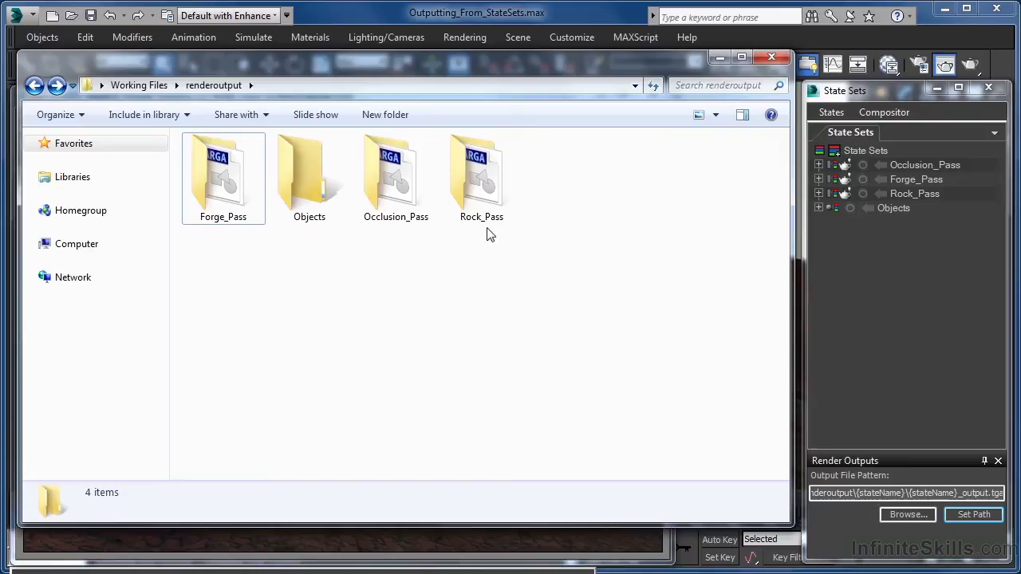
pyautogui.click(718, 58)
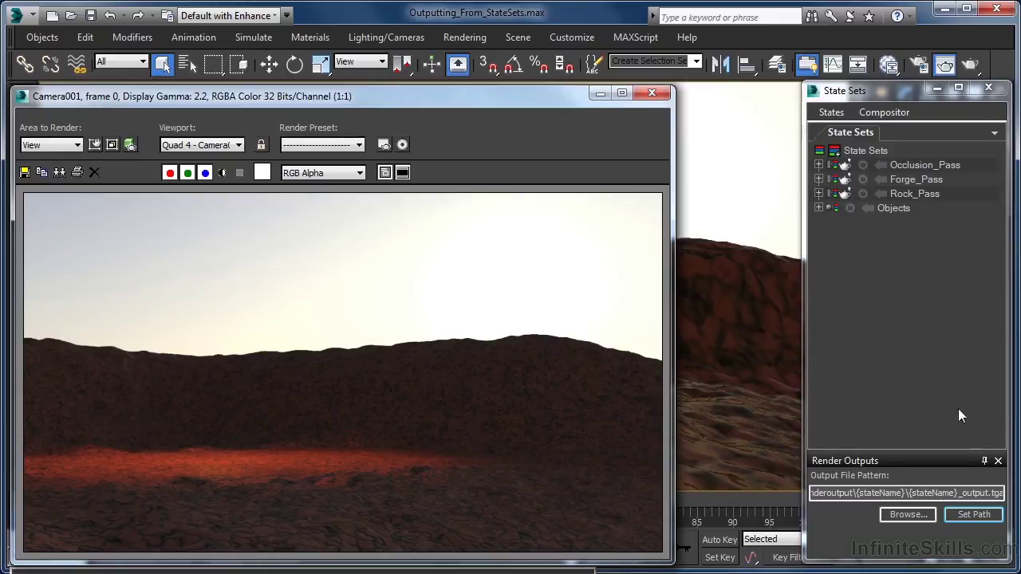
# Change the output pattern extension from tga to EXR, set the path, and render all states.
pyautogui.click(990, 494)
pyautogui.press('BackSpace')
pyautogui.press('BackSpace')
pyautogui.press('BackSpace')
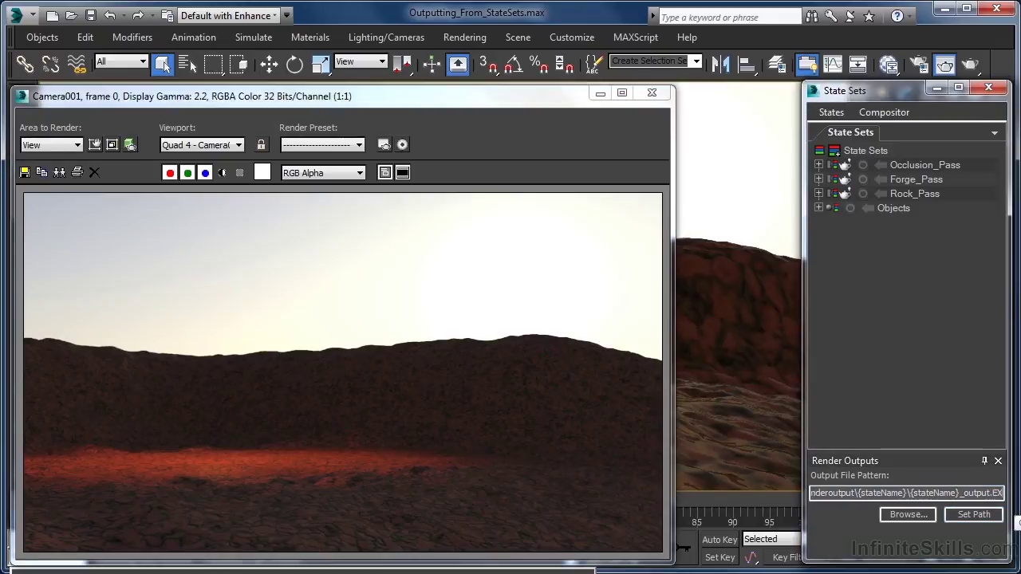
pyautogui.write('EXR')
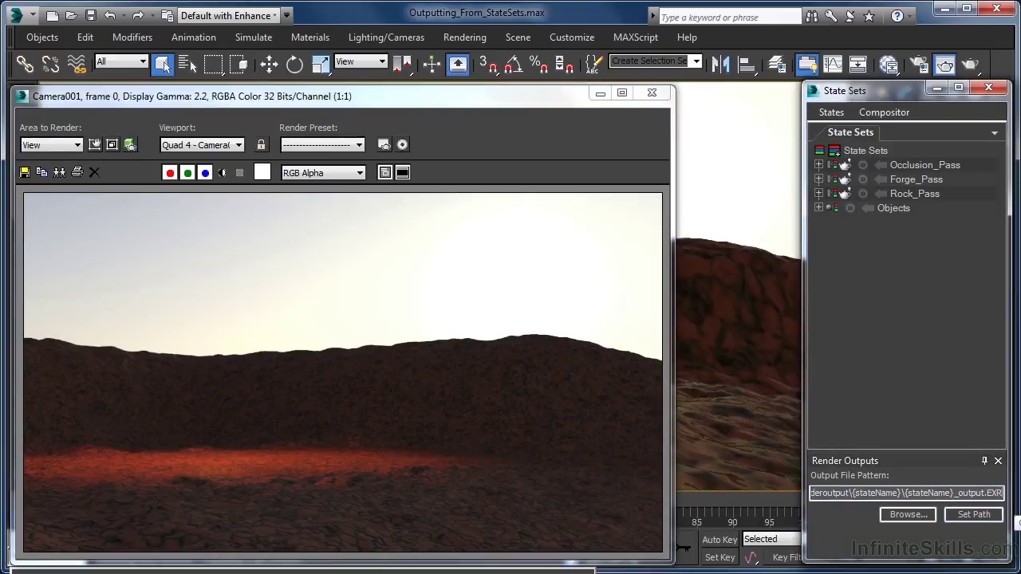
pyautogui.click(974, 515)
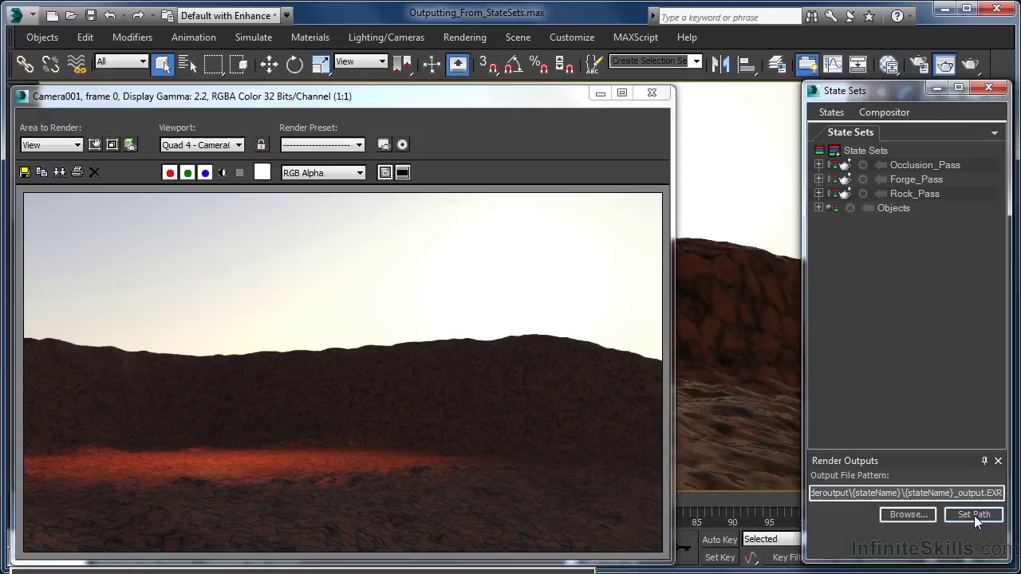
pyautogui.click(833, 116)
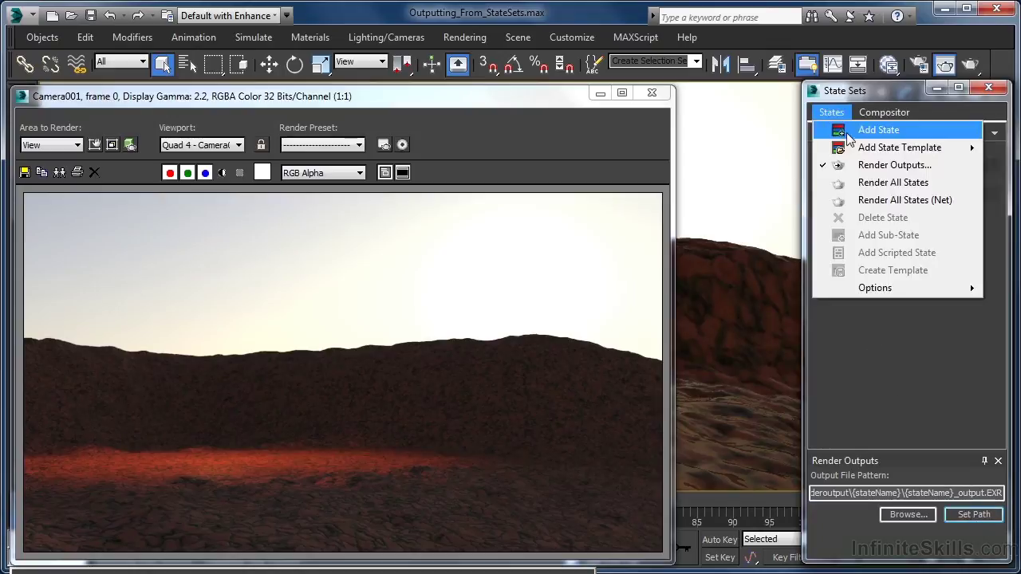
pyautogui.click(874, 177)
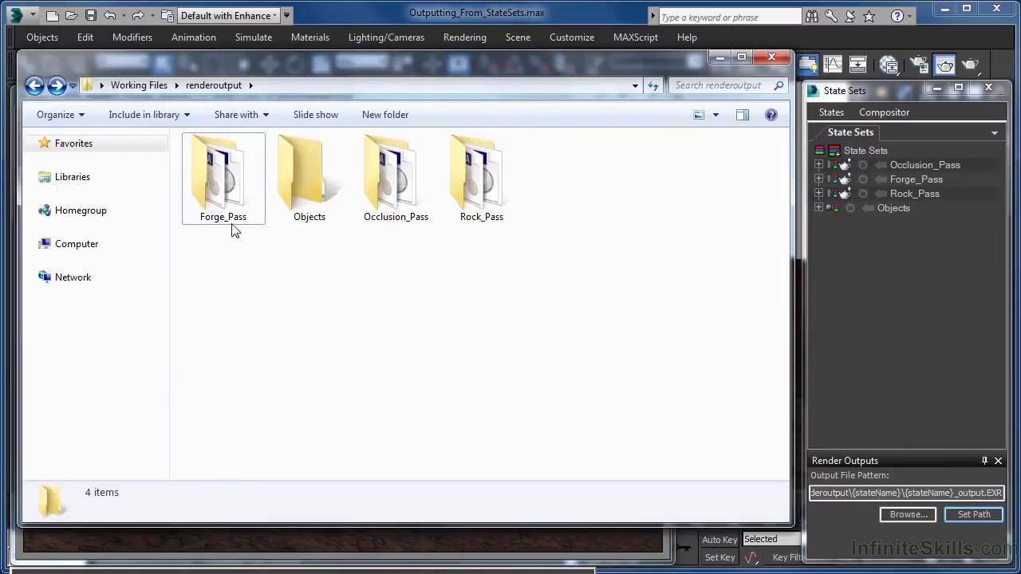
# Check the Forge_Pass folder contains both EXR and TARGA files, then minimize Explorer.
pyautogui.doubleClick(230, 224)
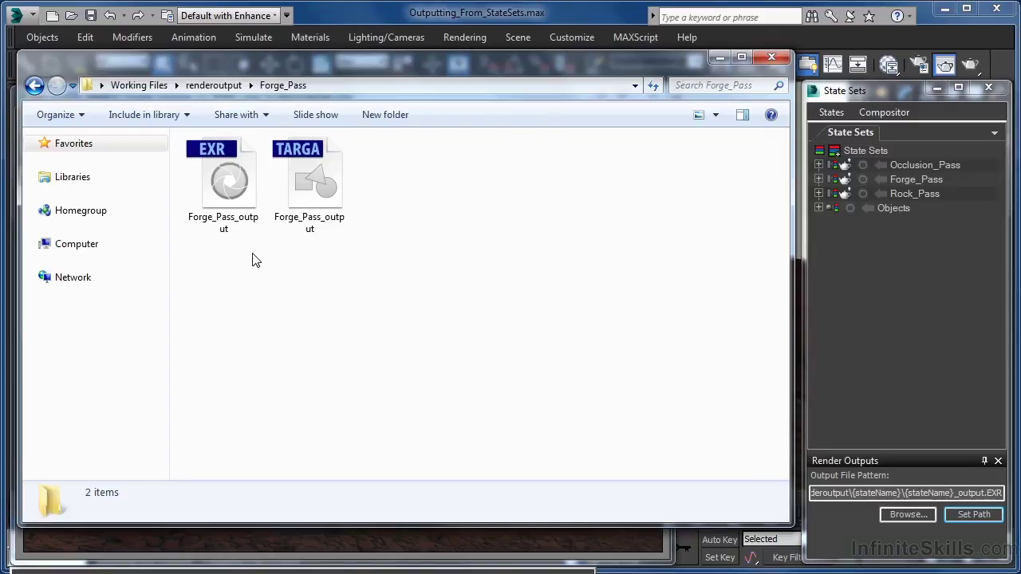
pyautogui.click(720, 58)
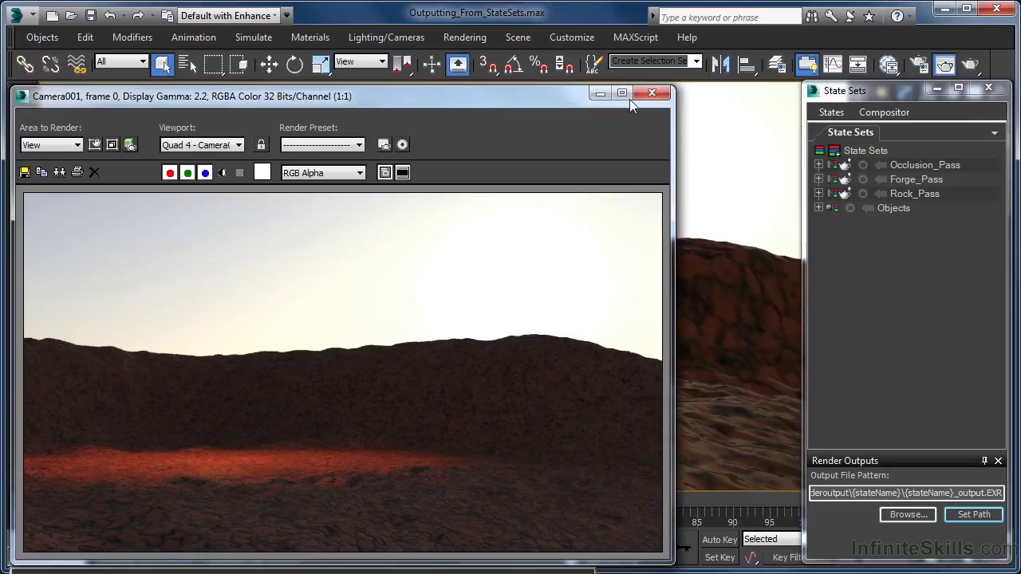
# Save the rendered frame to the Chapter04 folder with the file name temp.EXR.
pyautogui.click(25, 173)
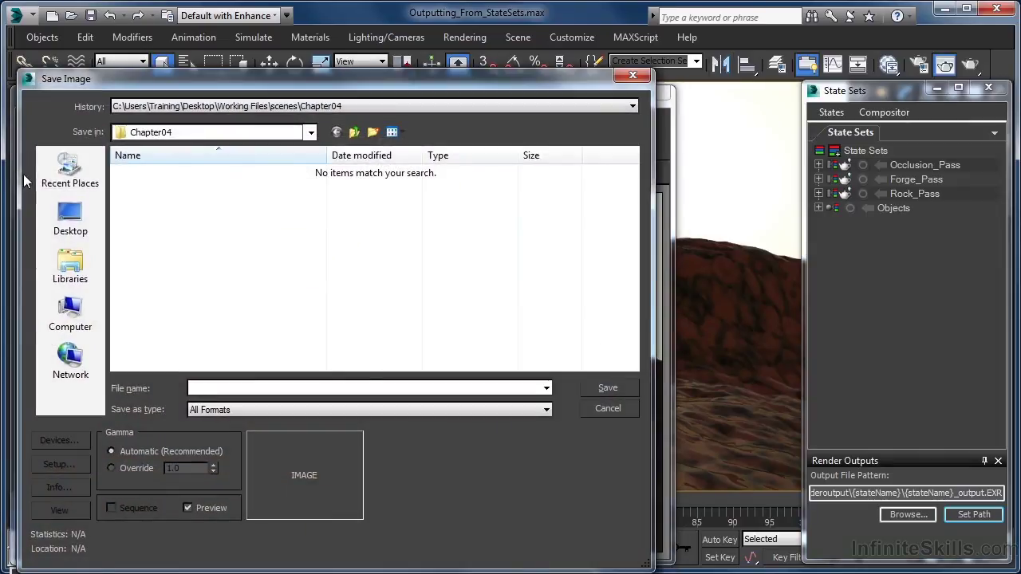
pyautogui.click(233, 386)
pyautogui.write('temp.EXR')
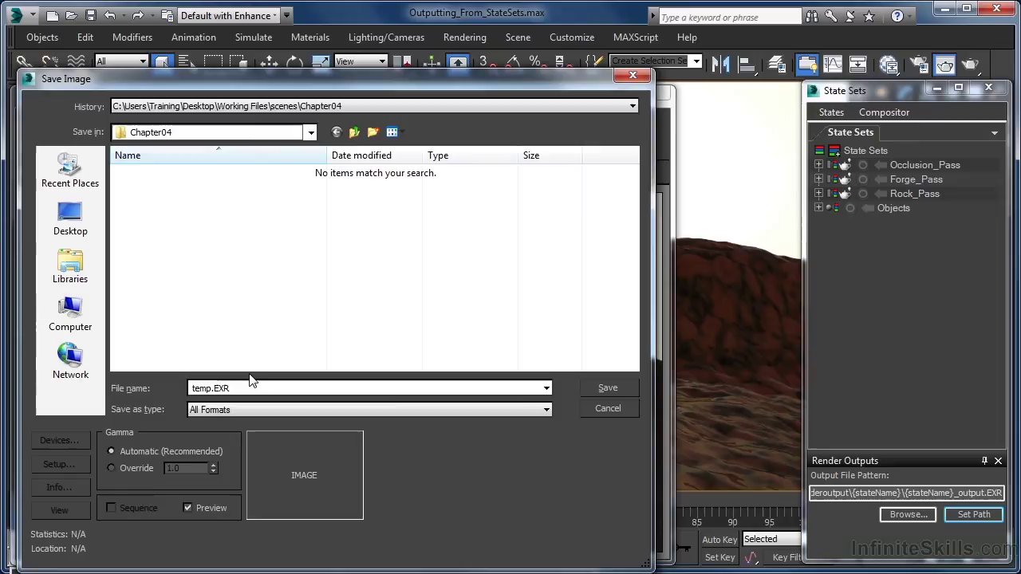
pyautogui.click(599, 387)
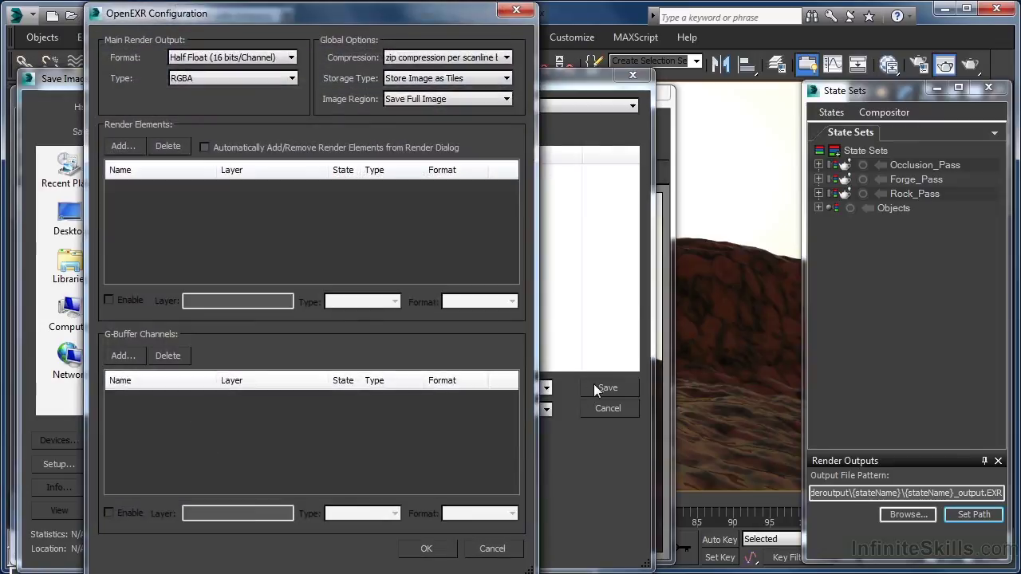